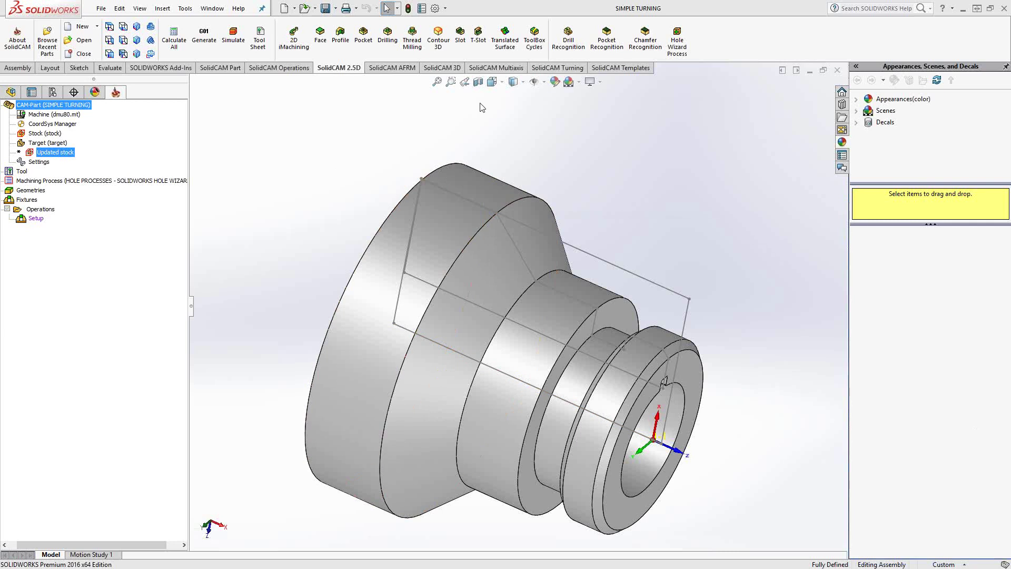
Step: Add a Face turning operation to the Setup and place its dialog clear of the part's front end
{"action": "left_click", "coordinate": [557, 68]}
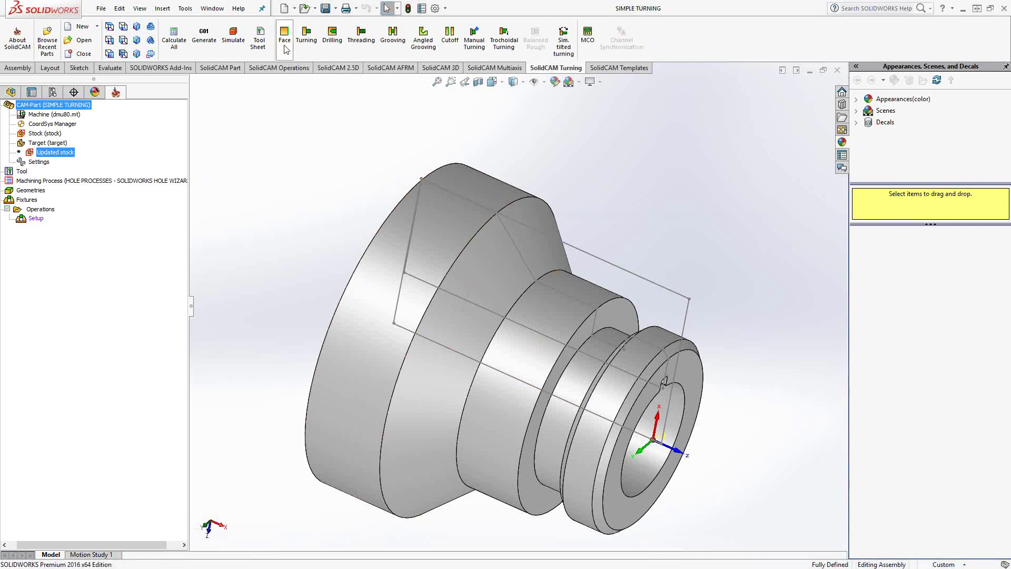
{"action": "right_click", "coordinate": [35, 219]}
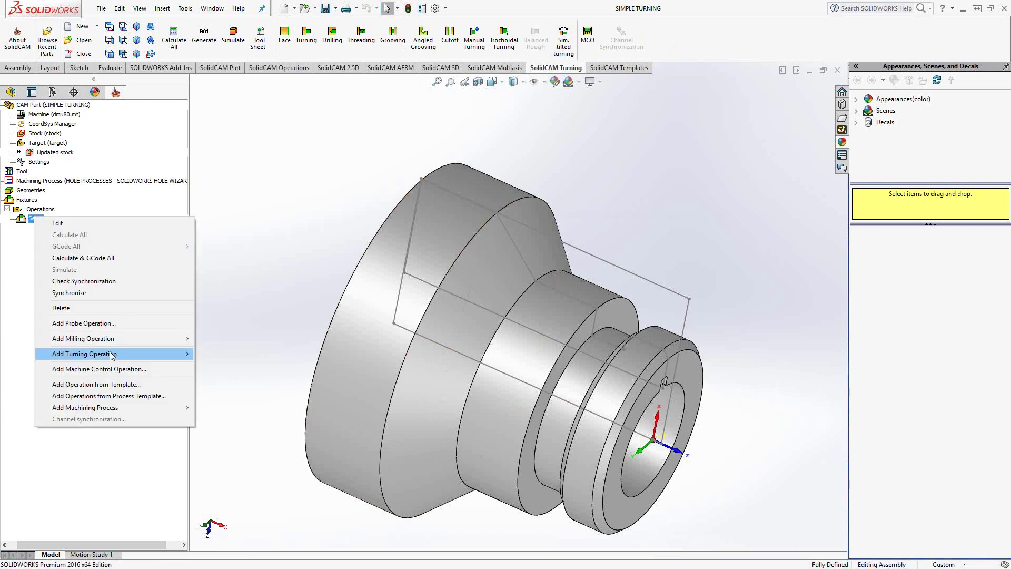
{"action": "mouse_move", "coordinate": [111, 355]}
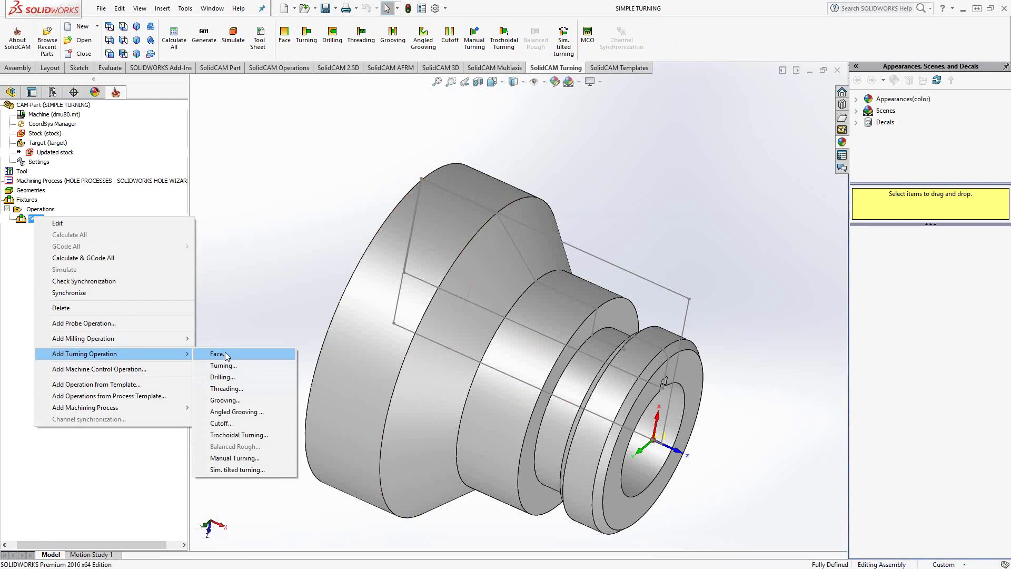
{"action": "left_click", "coordinate": [224, 355]}
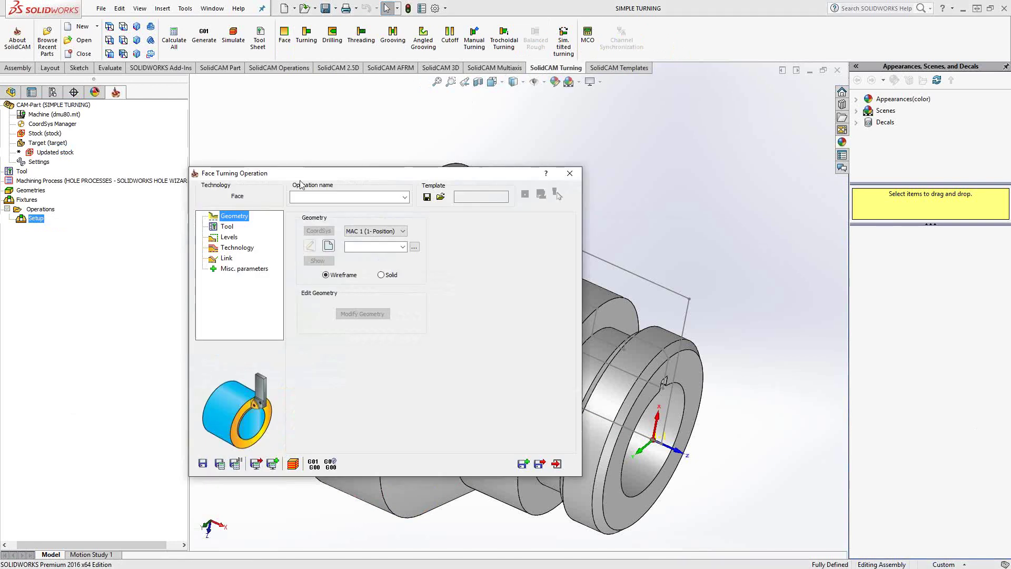
{"action": "left_click_drag", "start_coordinate": [315, 171], "coordinate": [340, 158]}
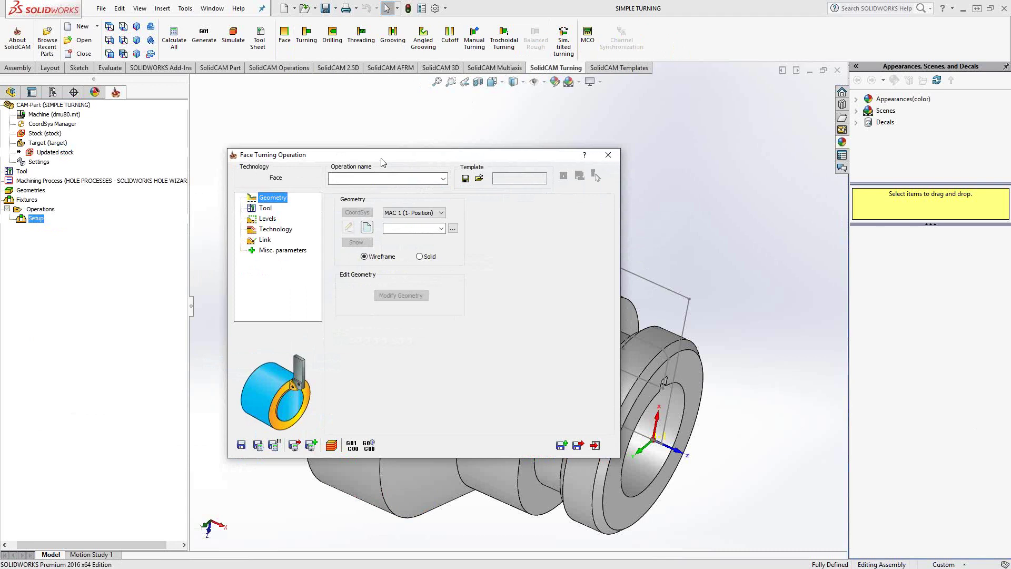
{"action": "left_click_drag", "start_coordinate": [382, 162], "coordinate": [239, 144]}
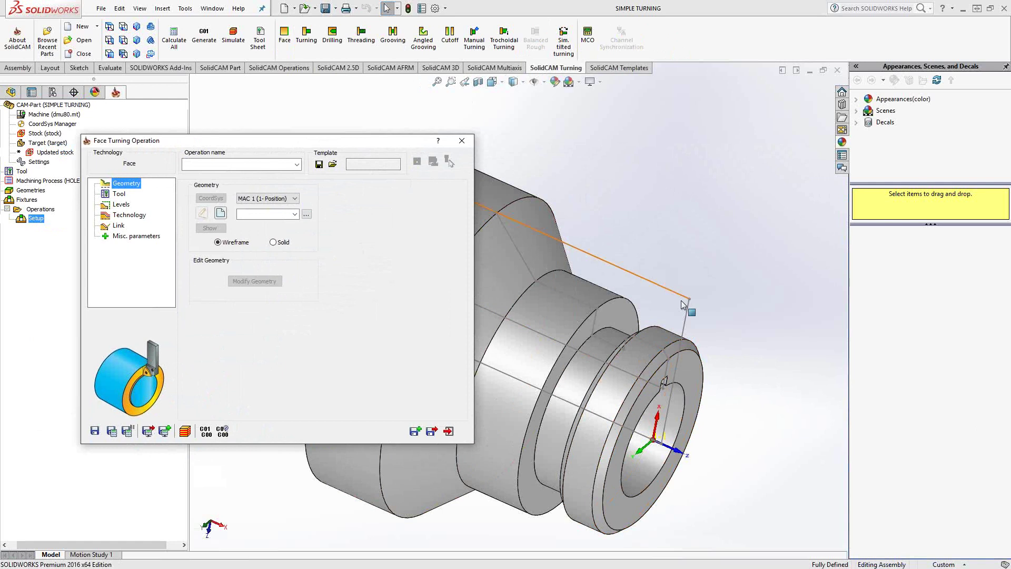
Step: Define a wireframe geometry named contour from the front-face sketch line, running from the chamfer towards the bore
{"action": "left_click", "coordinate": [221, 213]}
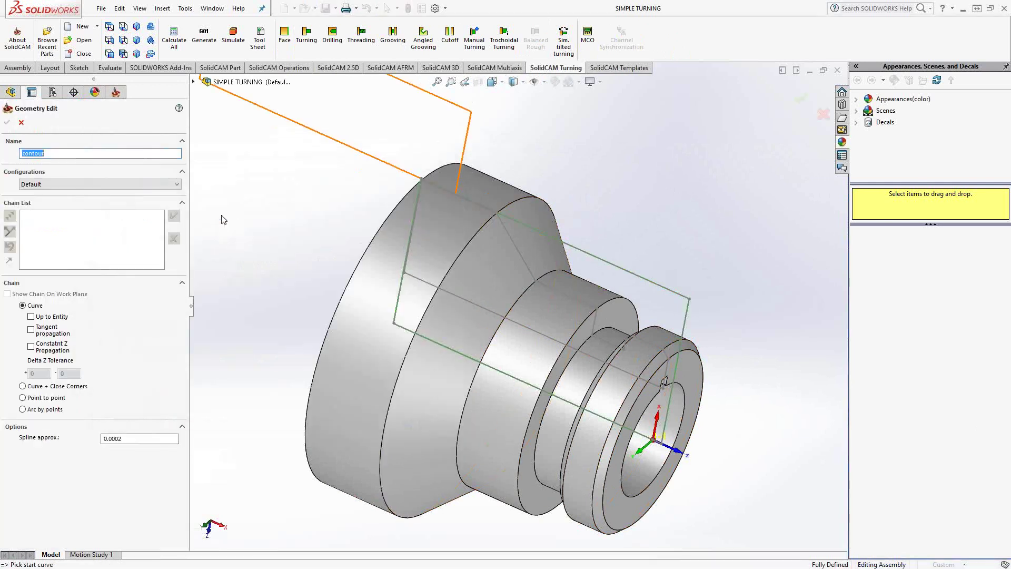
{"action": "scroll", "coordinate": [305, 274], "scroll_direction": "up", "scroll_amount": 4}
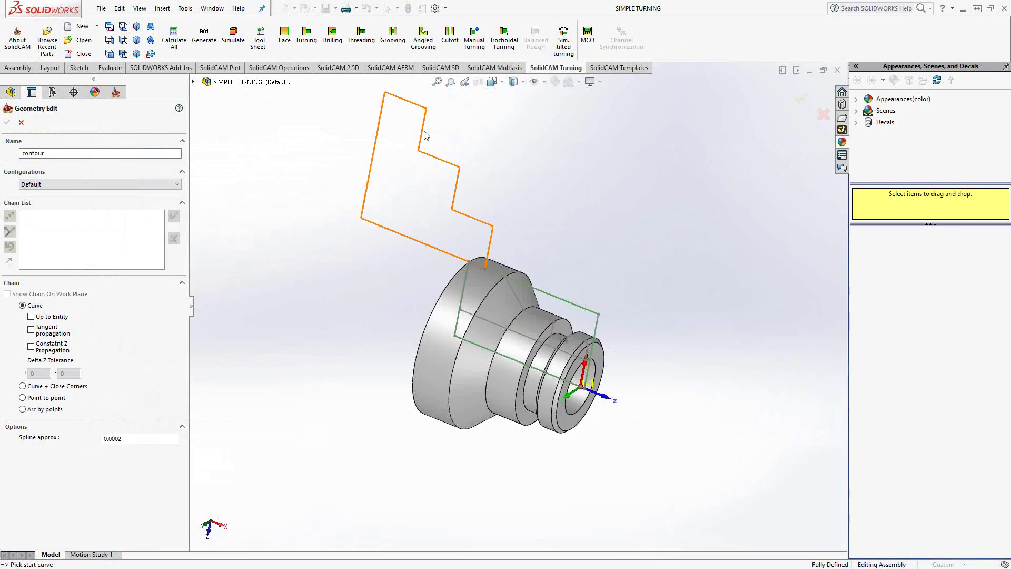
{"action": "scroll", "coordinate": [588, 327], "scroll_direction": "down", "scroll_amount": 6}
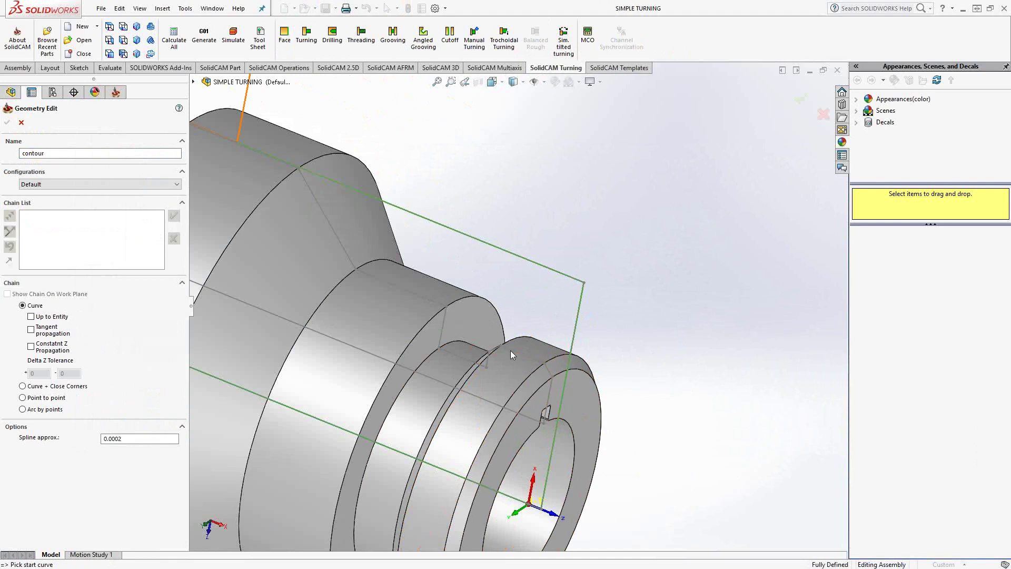
{"action": "scroll", "coordinate": [610, 428], "scroll_direction": "down", "scroll_amount": 3}
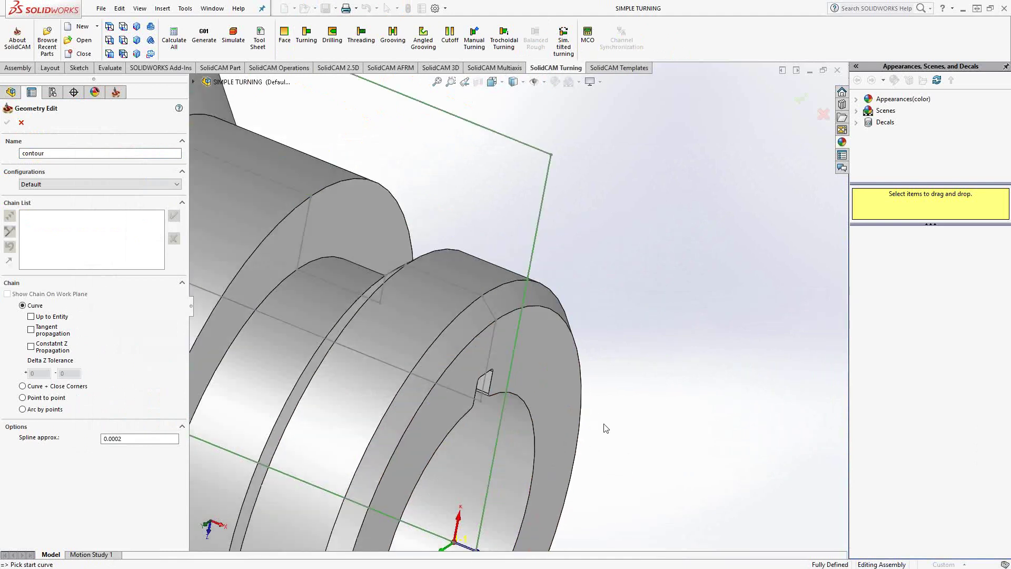
{"action": "left_click", "coordinate": [493, 345]}
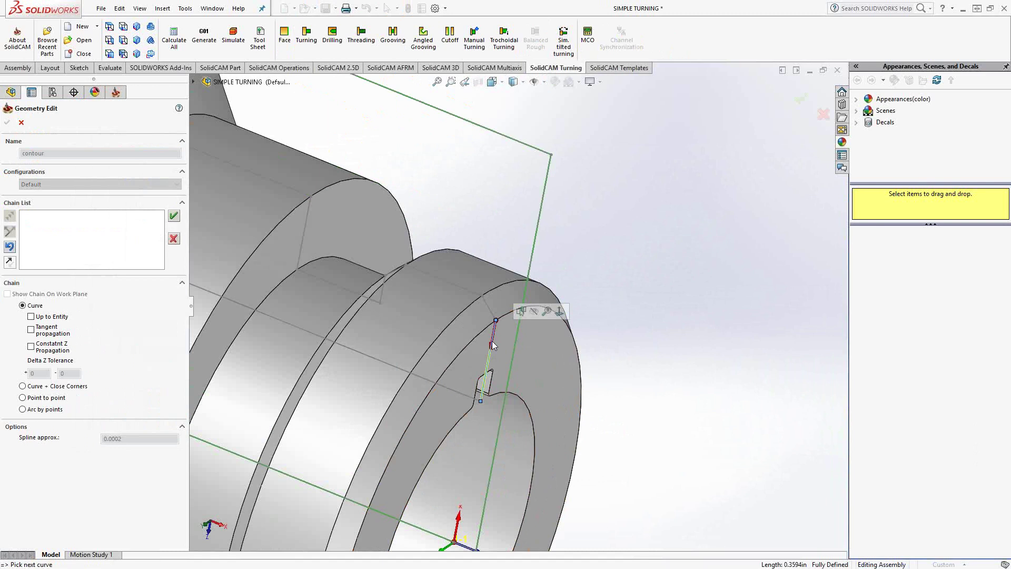
{"action": "left_click", "coordinate": [174, 216]}
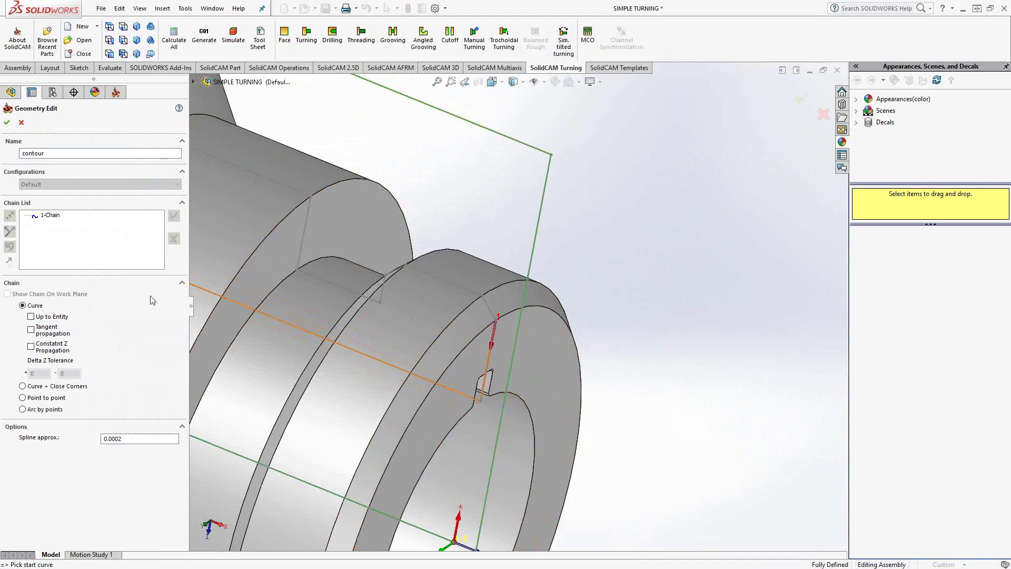
{"action": "left_click", "coordinate": [7, 123]}
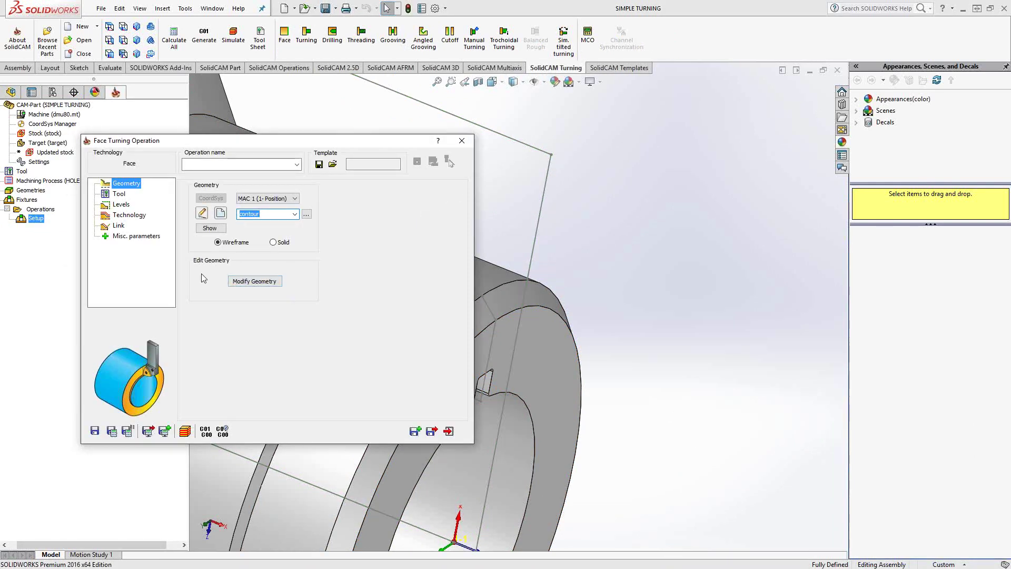
Step: Modify the contour geometry so that the end of its chain extends automatically to the stock
{"action": "left_click", "coordinate": [255, 281]}
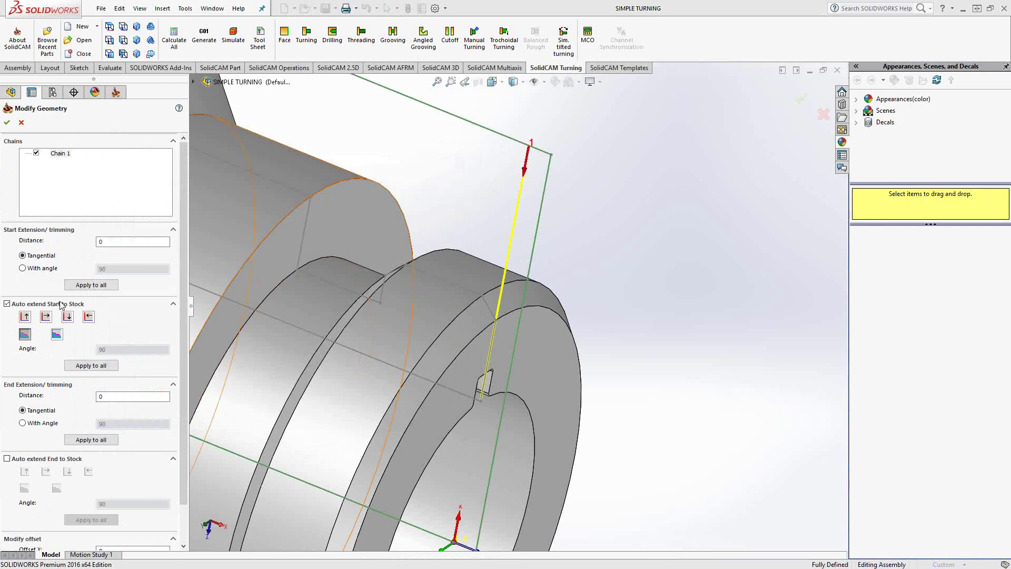
{"action": "left_click", "coordinate": [7, 459]}
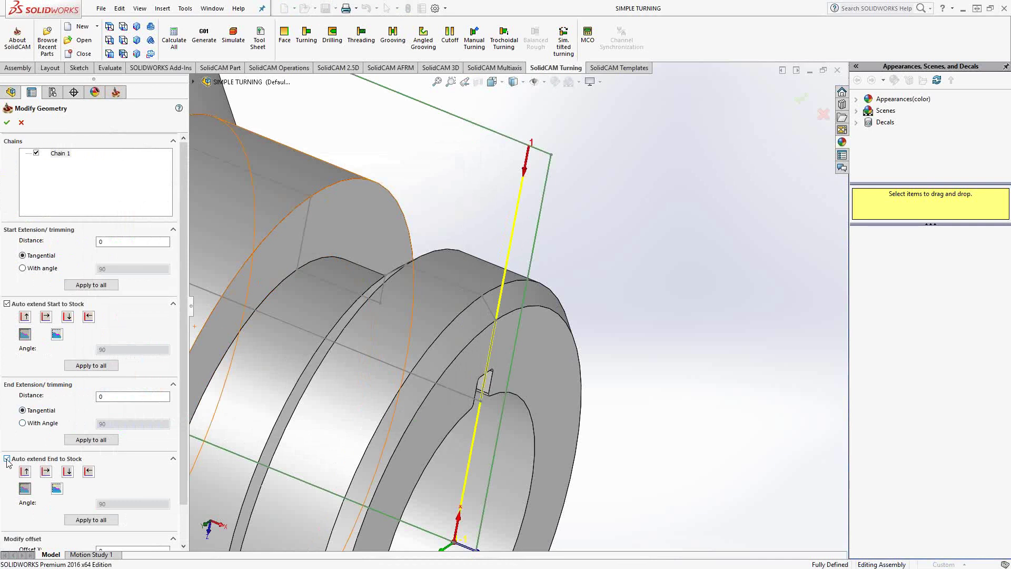
{"action": "left_click", "coordinate": [7, 124]}
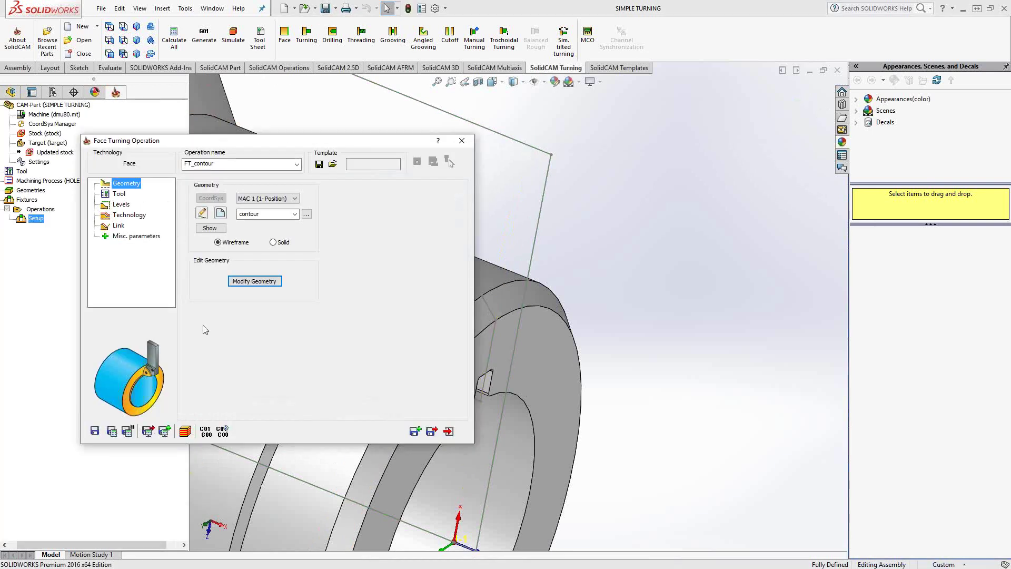
Step: Assign the CNMG-432 external turning tool to the operation and orient it vertically above the turning axis on the +Z side
{"action": "left_click", "coordinate": [119, 194]}
{"action": "left_click", "coordinate": [254, 383]}
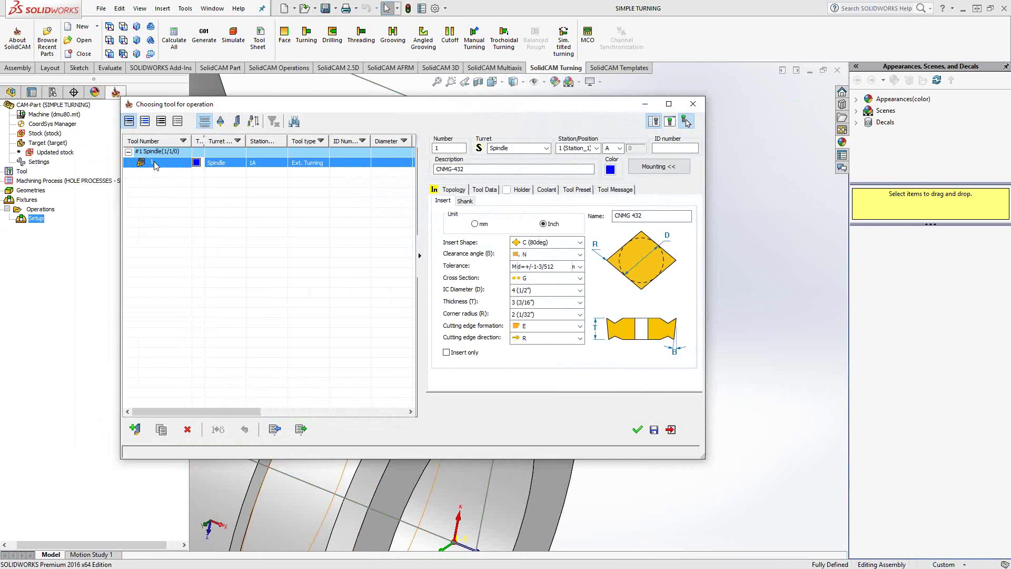
{"action": "left_click", "coordinate": [638, 431]}
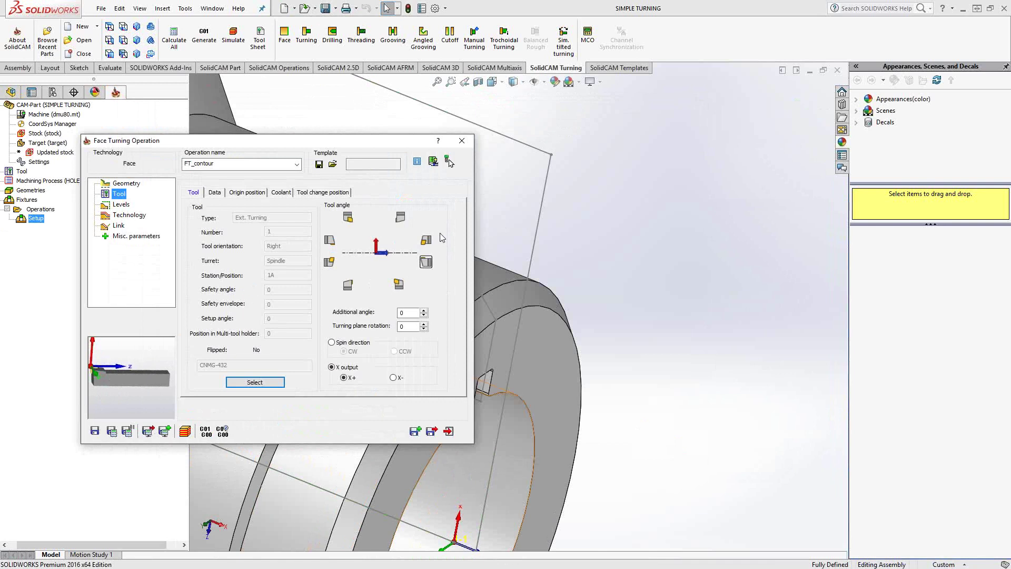
{"action": "left_click", "coordinate": [400, 218]}
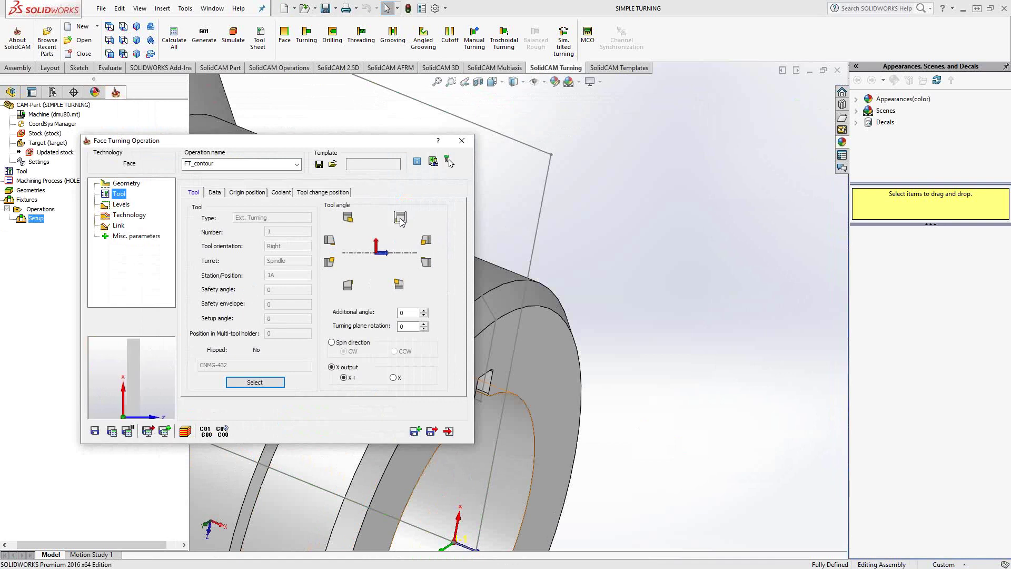
{"action": "mouse_move", "coordinate": [140, 405]}
{"action": "left_mouse_down"}
{"action": "mouse_move", "coordinate": [147, 387]}
{"action": "mouse_move", "coordinate": [157, 403]}
{"action": "mouse_move", "coordinate": [135, 406]}
{"action": "left_mouse_up"}
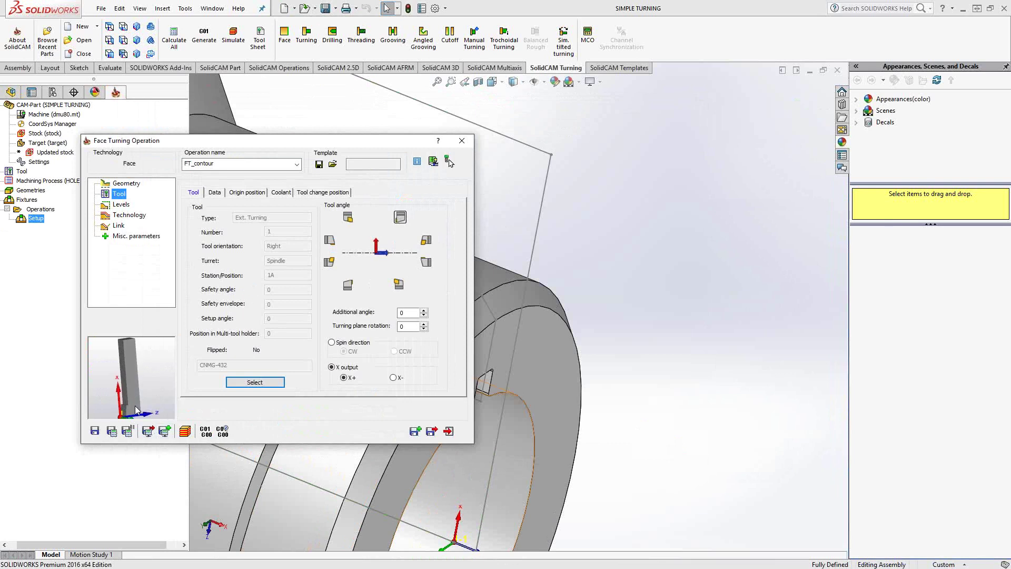
Step: Check the operation's safety distance and display the contour geometry on the model
{"action": "left_click", "coordinate": [121, 205]}
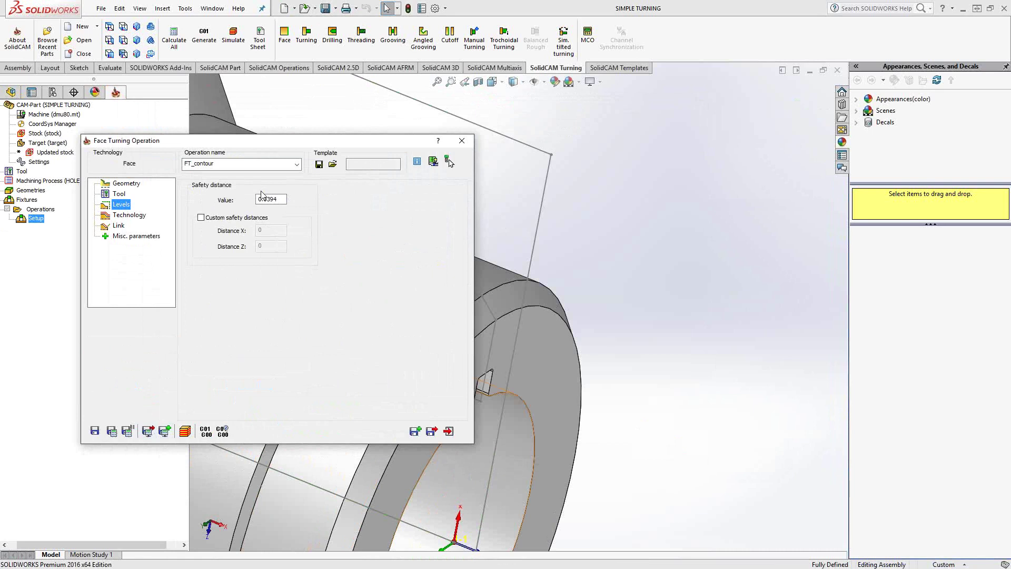
{"action": "left_click", "coordinate": [135, 184]}
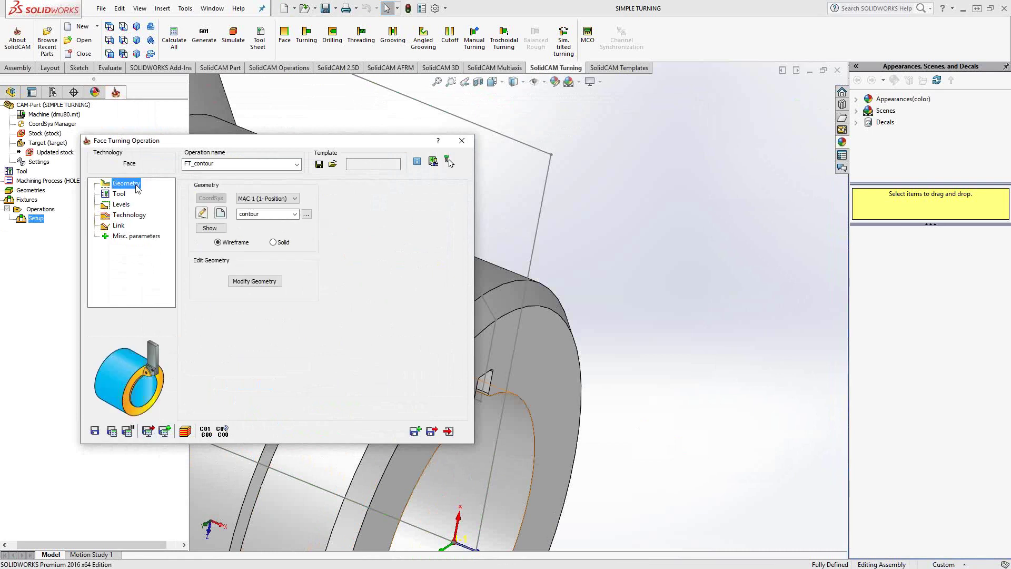
{"action": "left_click", "coordinate": [209, 227]}
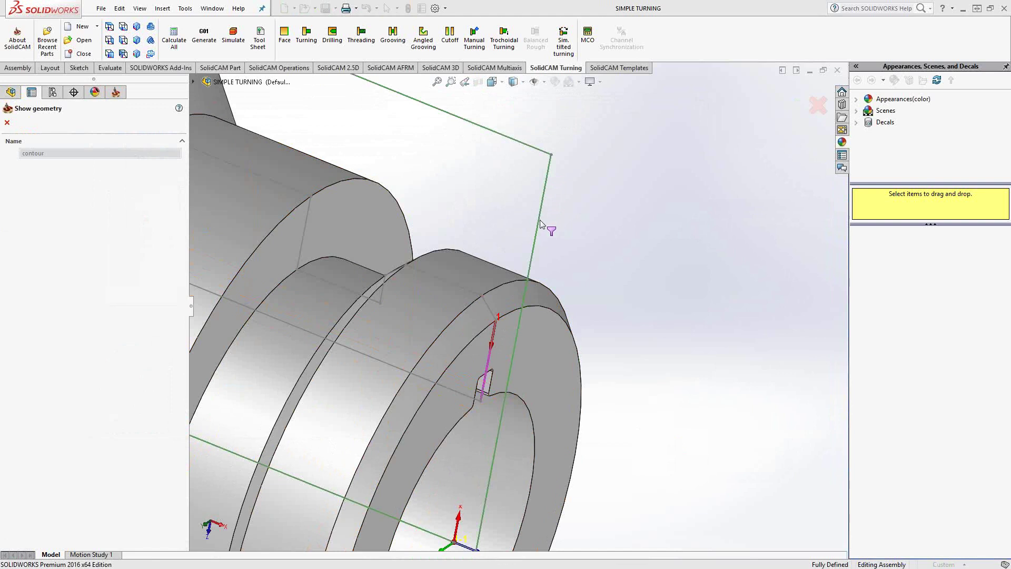
{"action": "left_click", "coordinate": [7, 122]}
{"action": "left_click", "coordinate": [121, 204]}
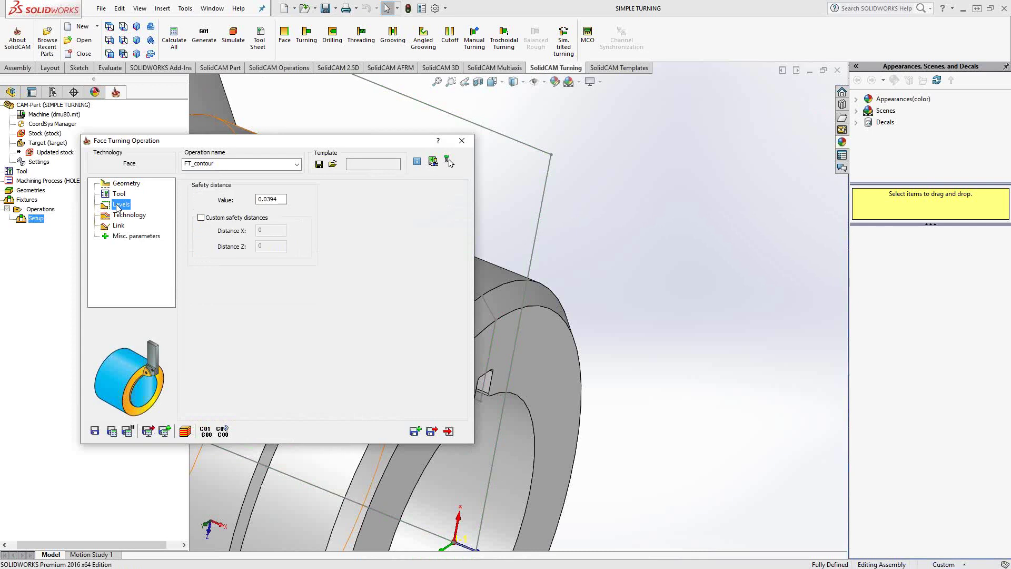
{"action": "double_click", "coordinate": [266, 199]}
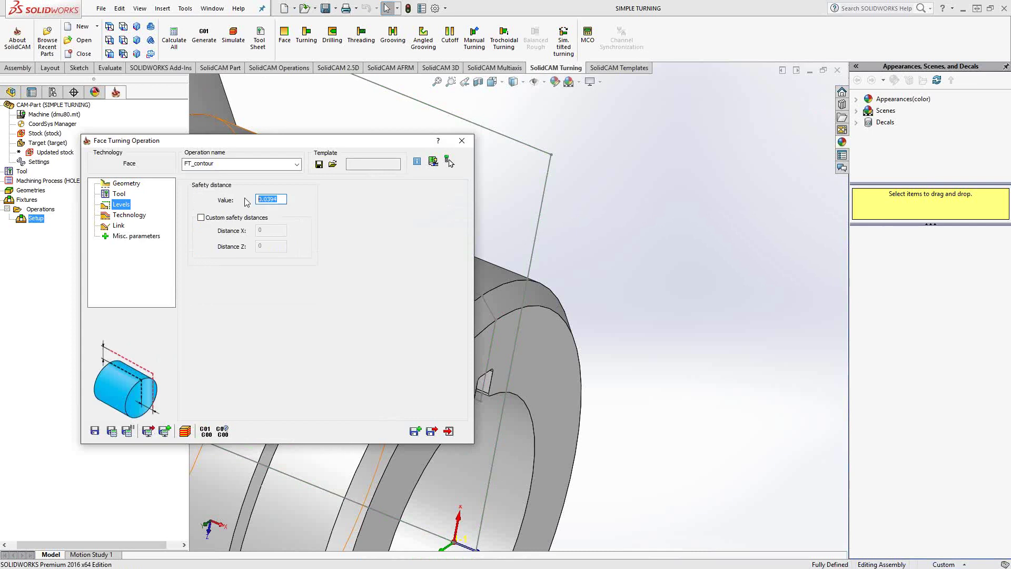
Step: Enable a finish pass alongside the stairs roughing, save and calculate the face turning operation, and close it
{"action": "left_click", "coordinate": [129, 216]}
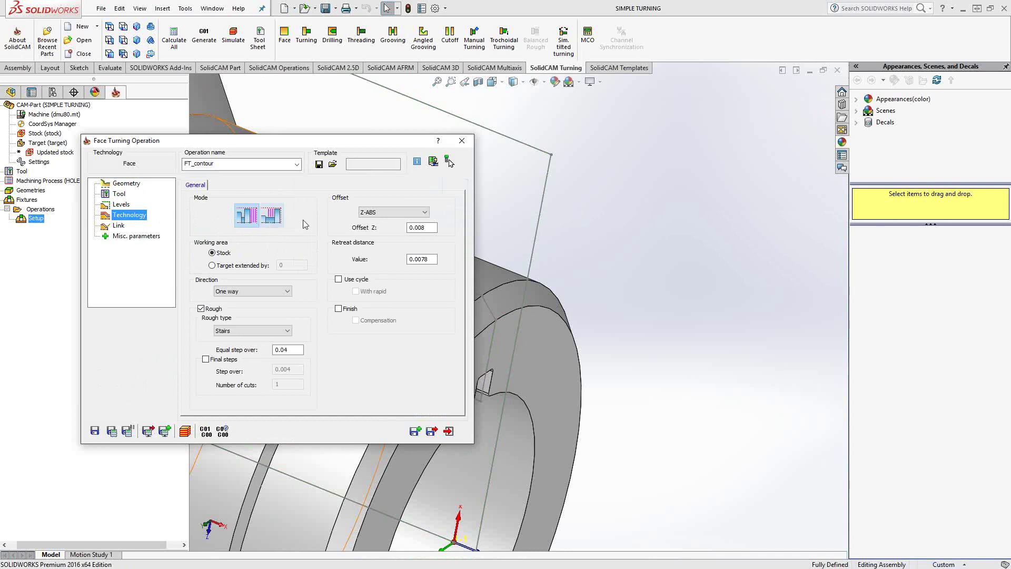
{"action": "left_click_drag", "start_coordinate": [422, 227], "coordinate": [394, 228]}
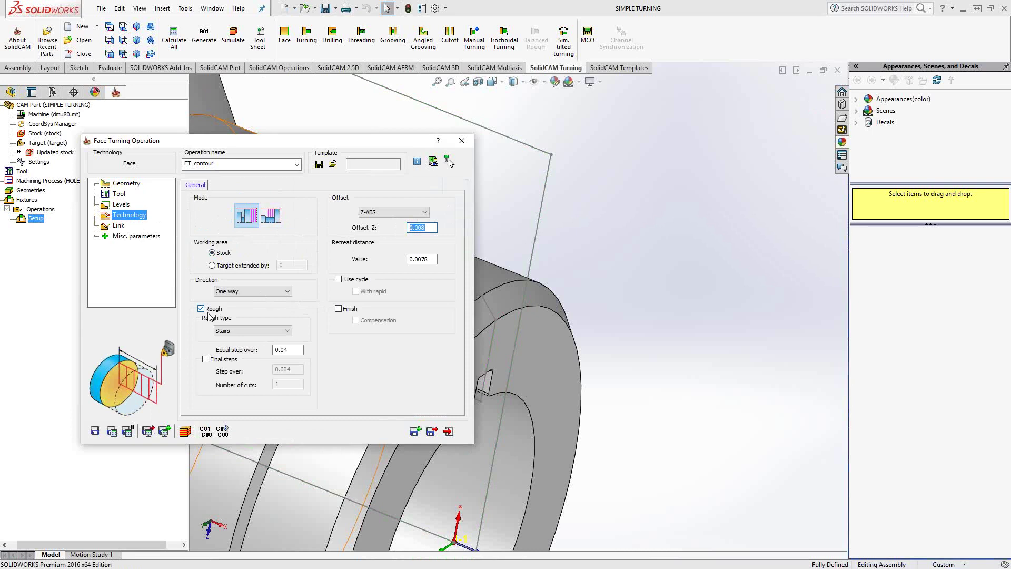
{"action": "left_click", "coordinate": [288, 349]}
{"action": "left_click", "coordinate": [338, 309]}
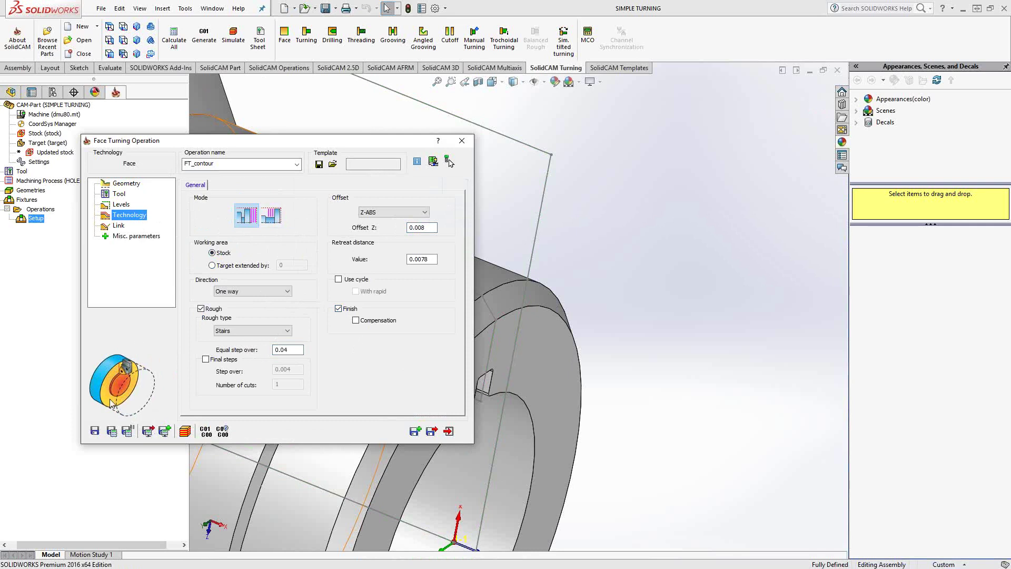
{"action": "left_click", "coordinate": [111, 431]}
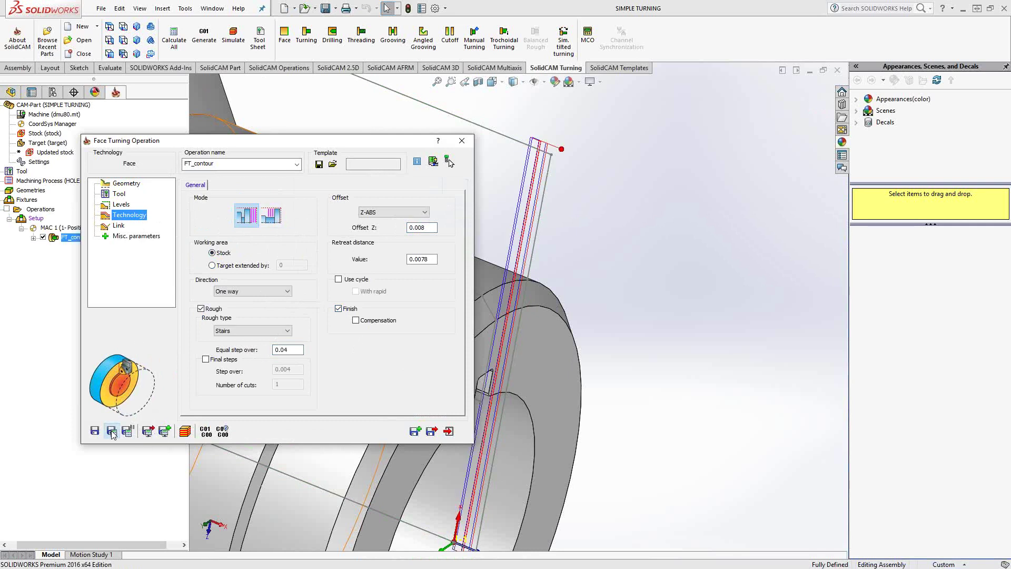
{"action": "left_click", "coordinate": [462, 140]}
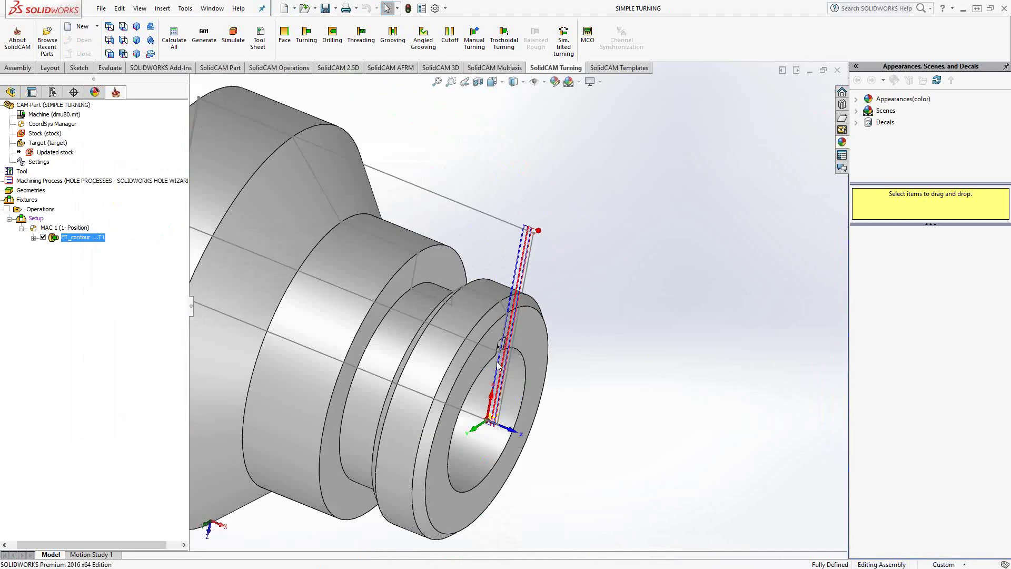
Step: Open the simulation of the face turning operation and display the stock and chuck jaws in SolidVerify
{"action": "middle_click_drag", "start_coordinate": [487, 196], "coordinate": [509, 337]}
{"action": "scroll", "coordinate": [509, 337], "scroll_direction": "down", "scroll_amount": 5}
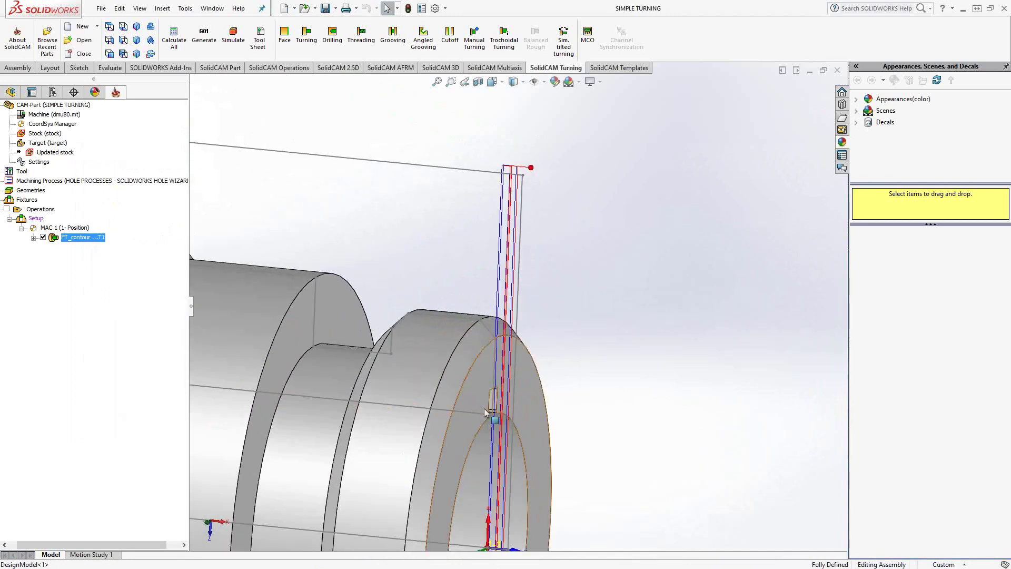
{"action": "right_click", "coordinate": [81, 242]}
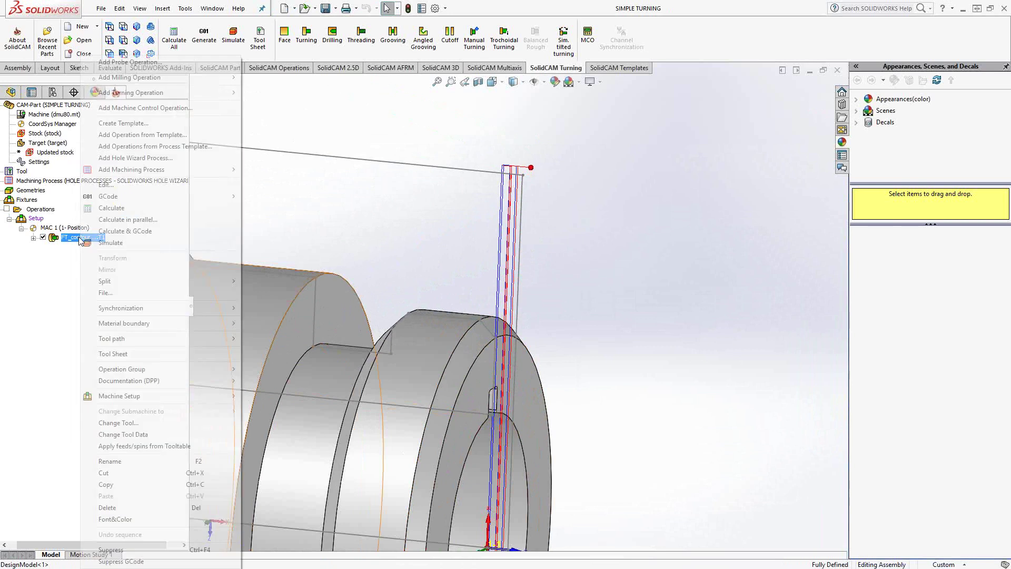
{"action": "left_click", "coordinate": [108, 246]}
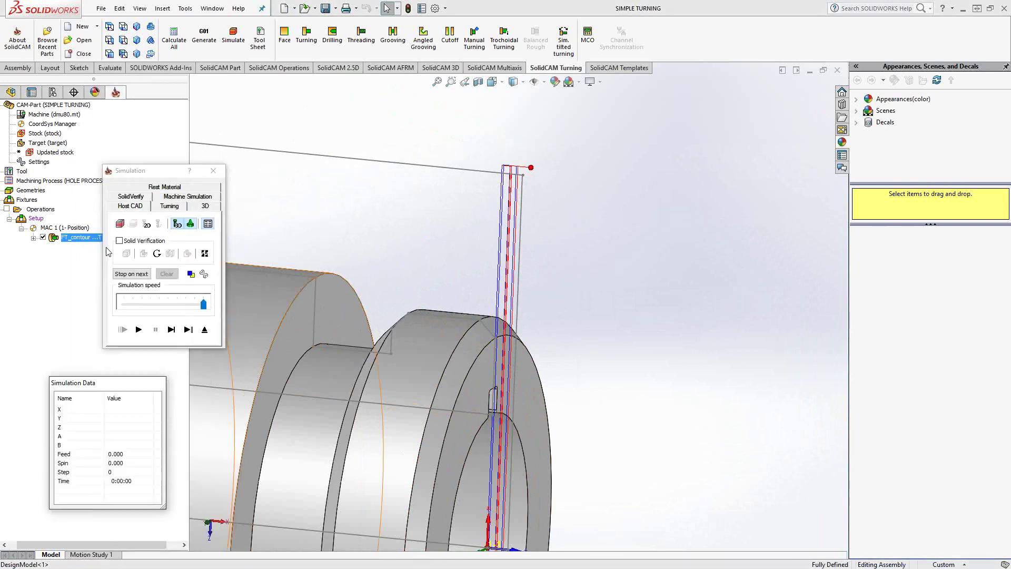
{"action": "left_click", "coordinate": [136, 196]}
{"action": "scroll", "coordinate": [424, 352], "scroll_direction": "down", "scroll_amount": 5}
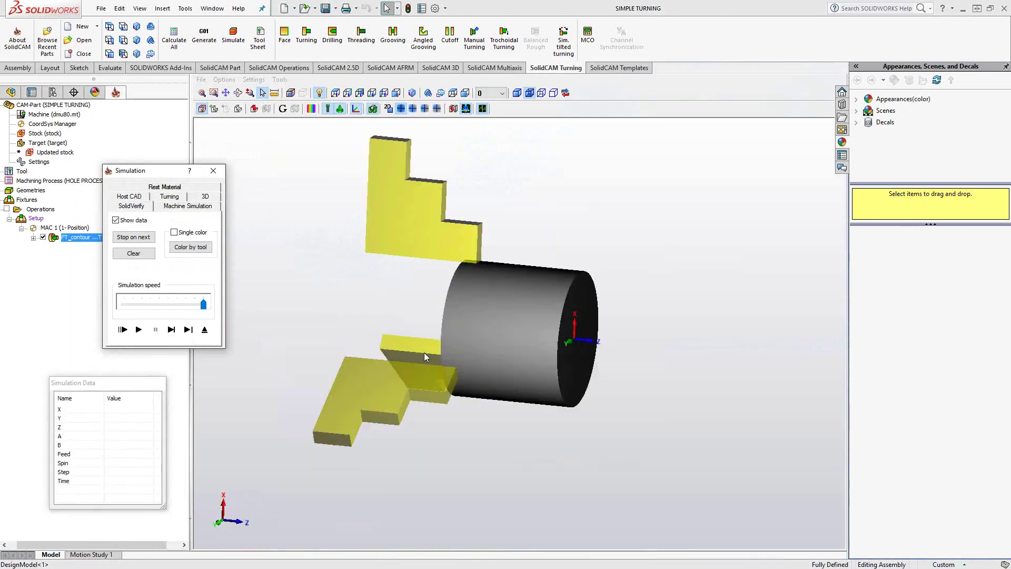
{"action": "scroll", "coordinate": [538, 329], "scroll_direction": "up", "scroll_amount": 2}
{"action": "scroll", "coordinate": [583, 338], "scroll_direction": "up", "scroll_amount": 3}
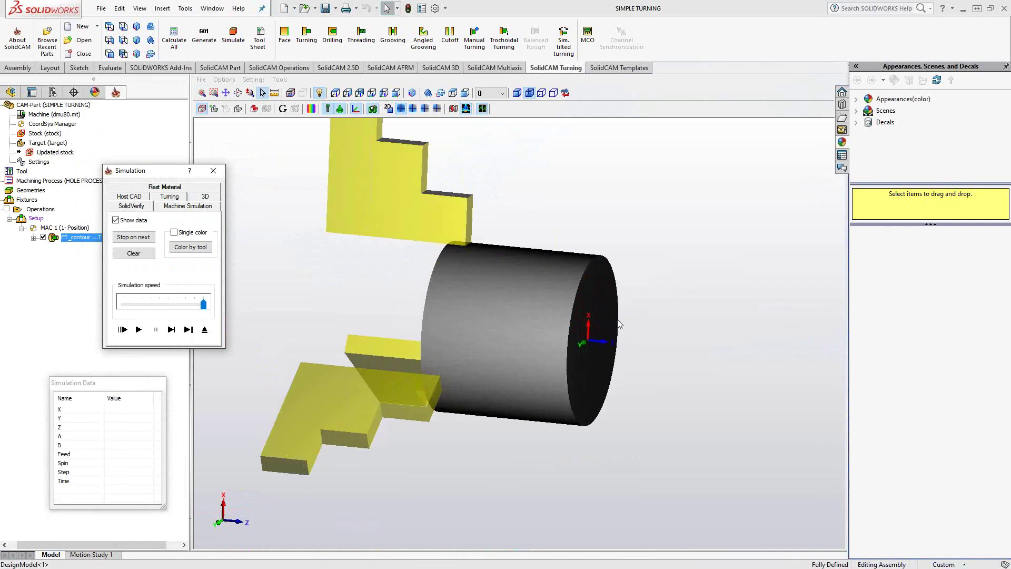
Step: Run the SolidVerify simulation of the face cut at medium speed and replay it at the slowest speed
{"action": "left_click_drag", "start_coordinate": [203, 305], "coordinate": [159, 304]}
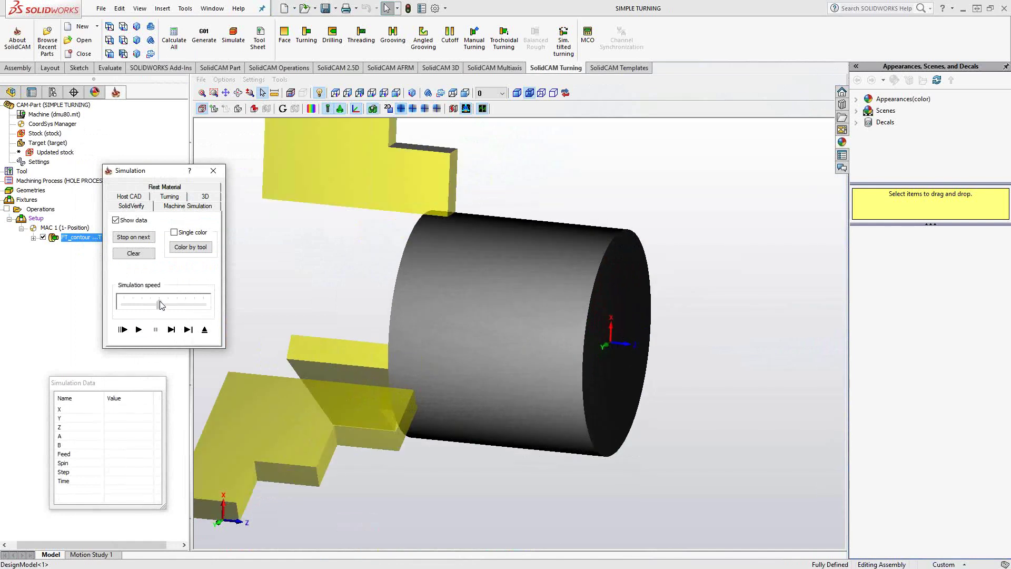
{"action": "left_click", "coordinate": [139, 329]}
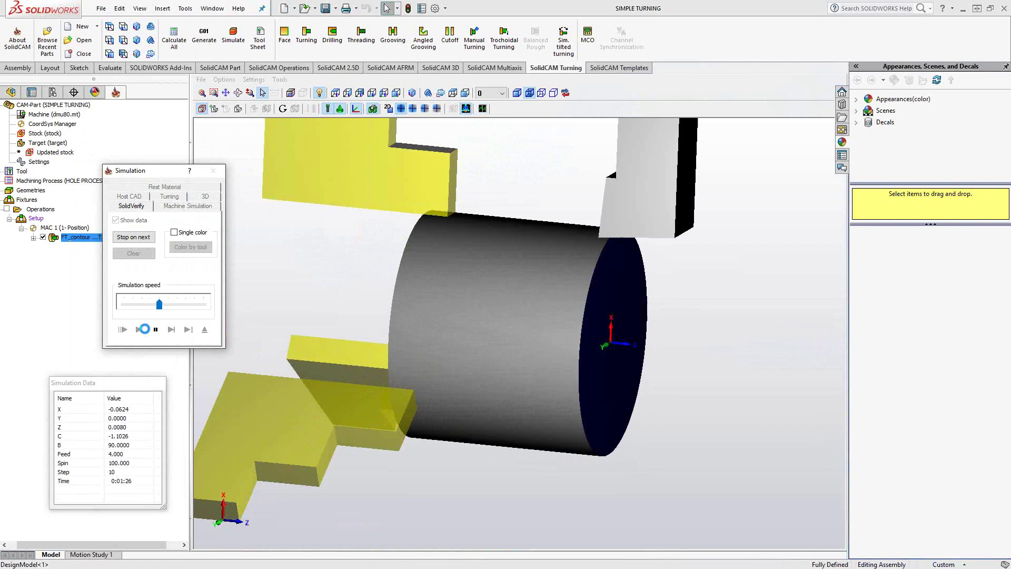
{"action": "middle_click_drag", "start_coordinate": [511, 343], "coordinate": [445, 345]}
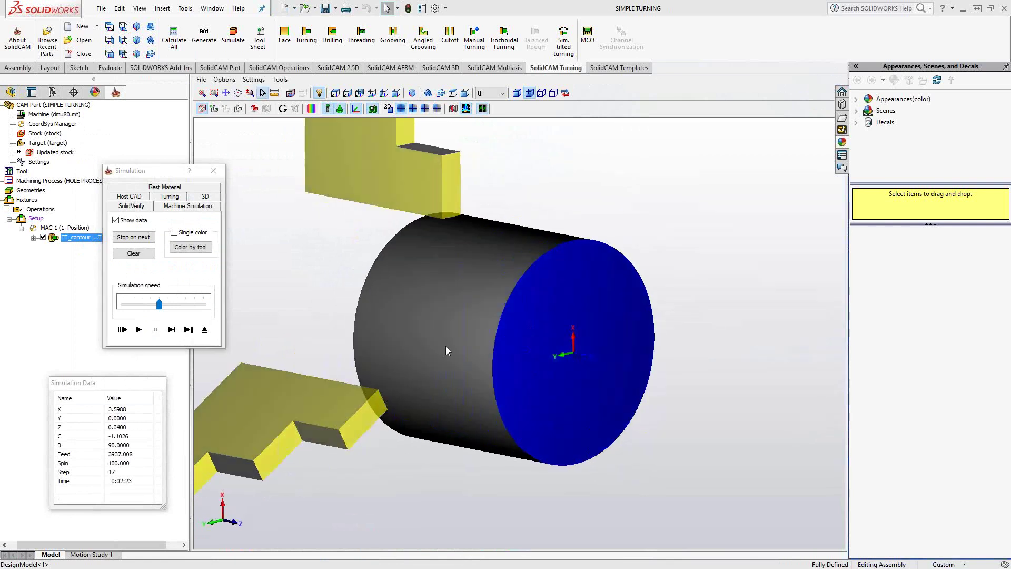
{"action": "left_click_drag", "start_coordinate": [159, 304], "coordinate": [106, 307]}
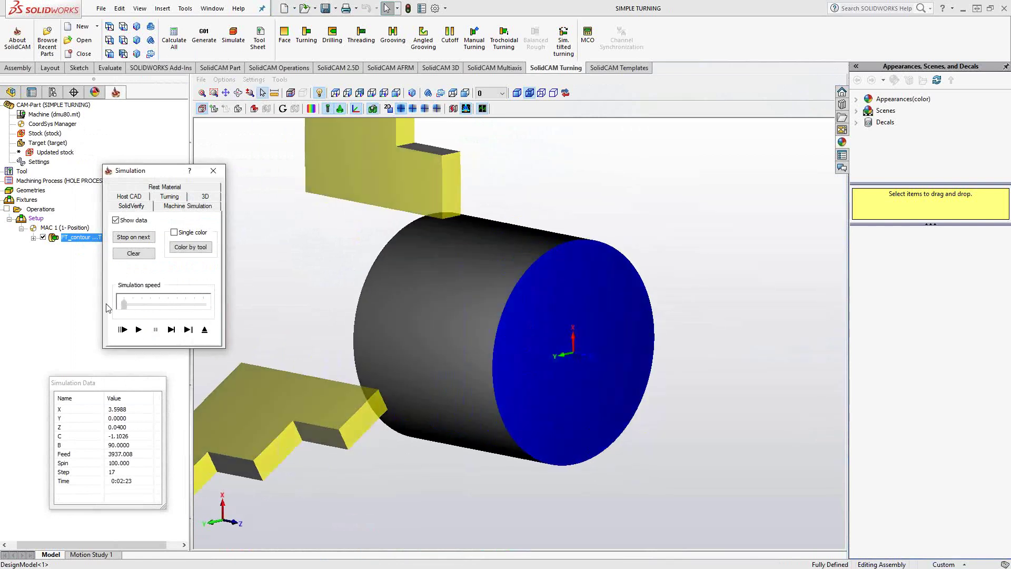
{"action": "left_click", "coordinate": [139, 330]}
Step: Simulate the face cut in the 2D Turning mode, advancing one step before playing the rest, and exit the simulation
{"action": "left_click", "coordinate": [170, 196]}
{"action": "scroll", "coordinate": [458, 282], "scroll_direction": "up", "scroll_amount": 3}
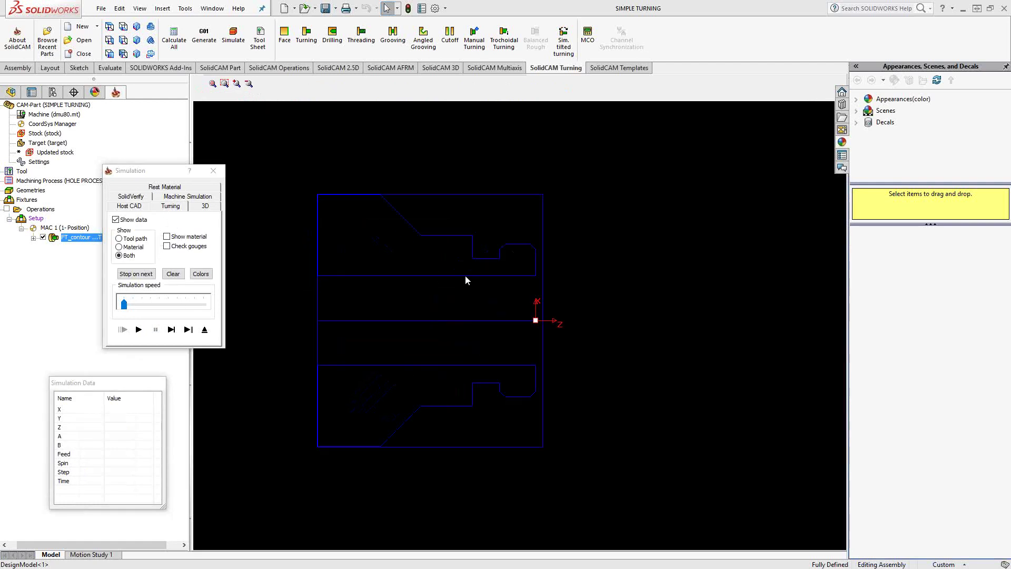
{"action": "left_click", "coordinate": [171, 329]}
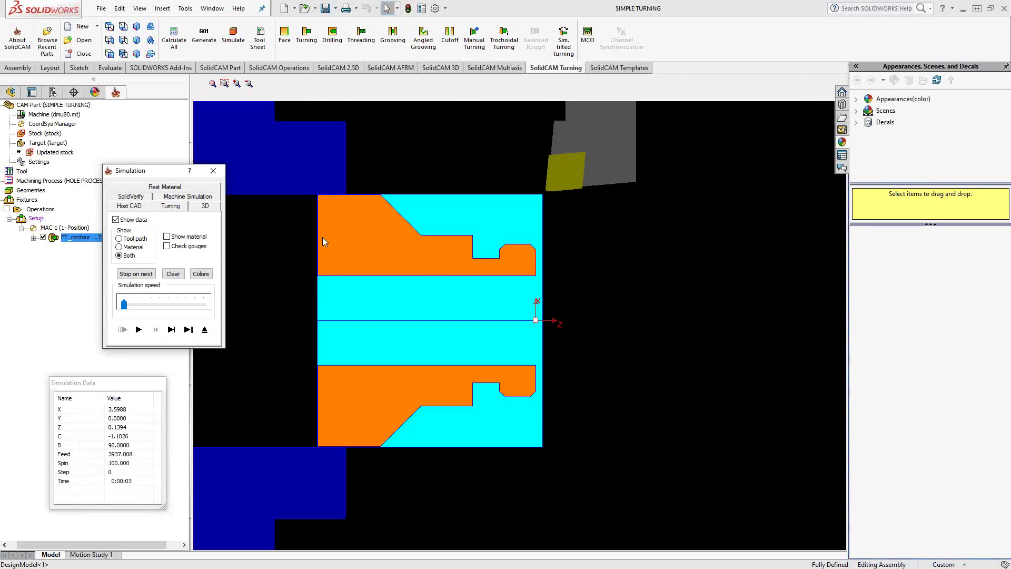
{"action": "left_click", "coordinate": [138, 331]}
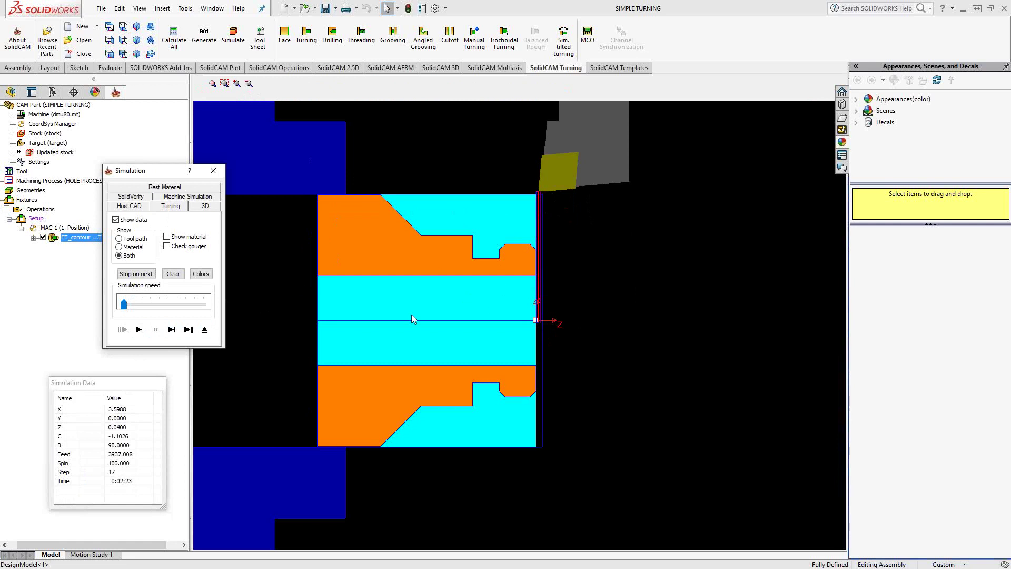
{"action": "left_click", "coordinate": [204, 329]}
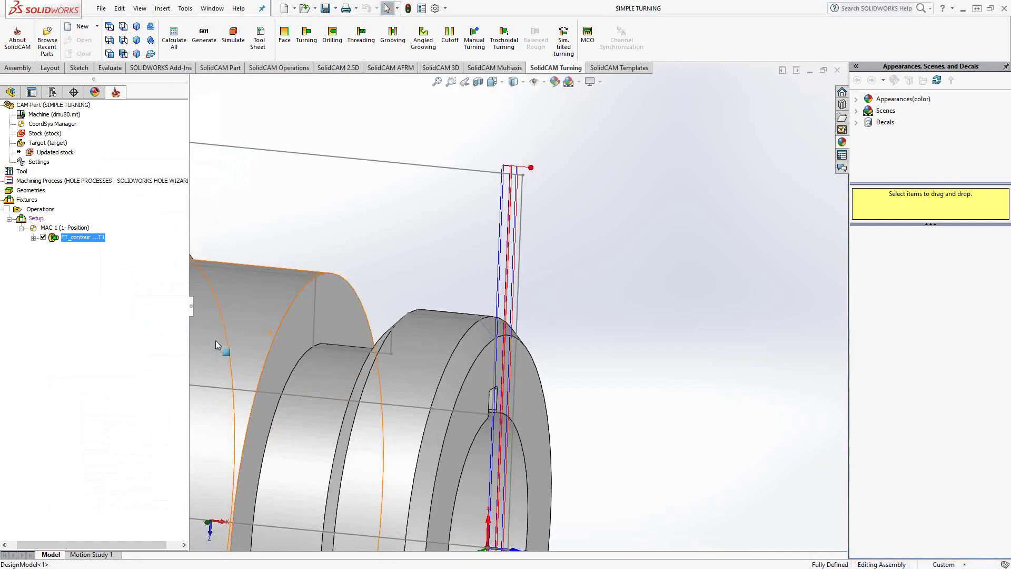
{"action": "scroll", "coordinate": [434, 284], "scroll_direction": "up", "scroll_amount": 3}
{"action": "middle_click_drag", "start_coordinate": [434, 284], "coordinate": [432, 332]}
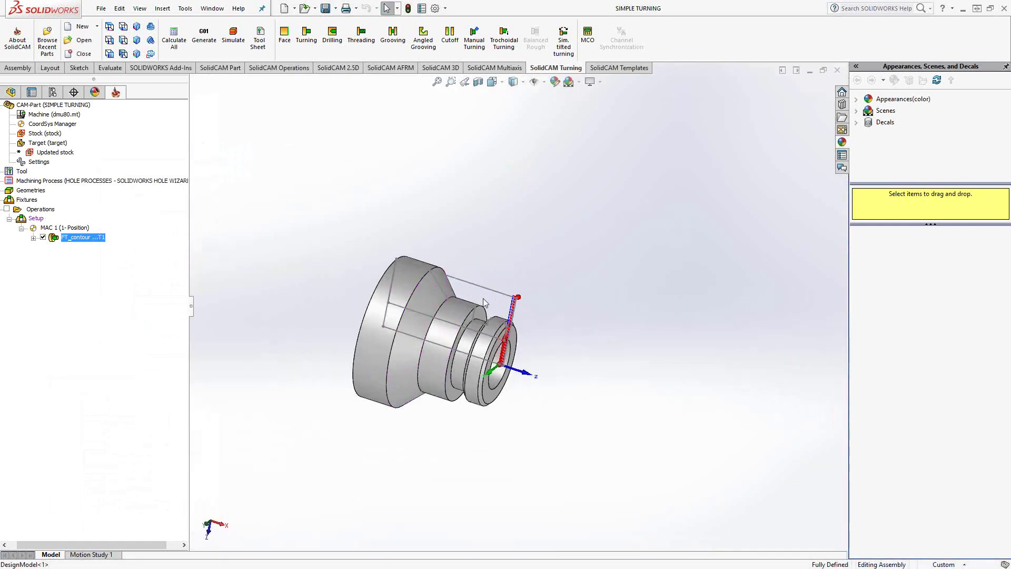
{"action": "scroll", "coordinate": [500, 319], "scroll_direction": "down", "scroll_amount": 4}
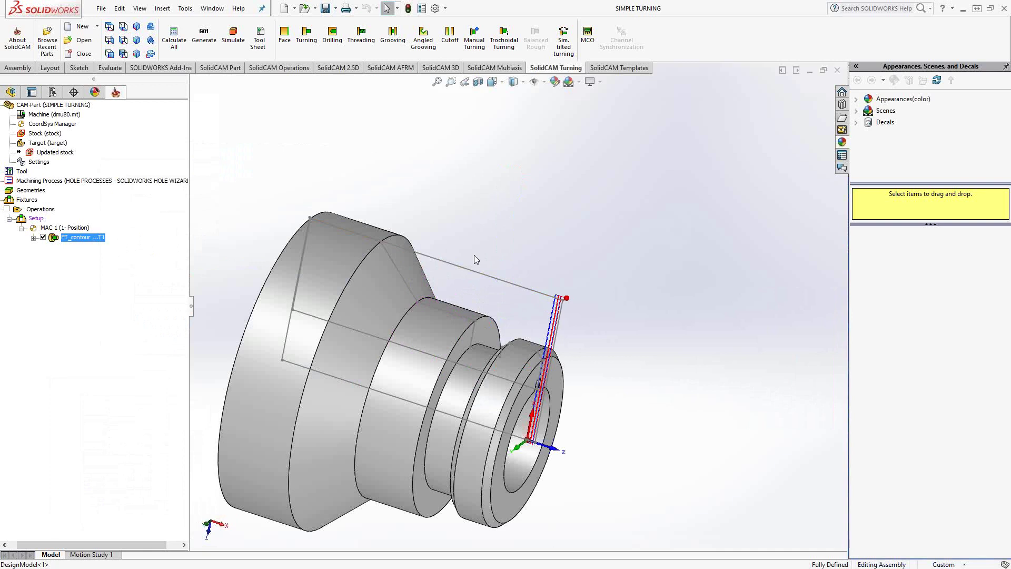